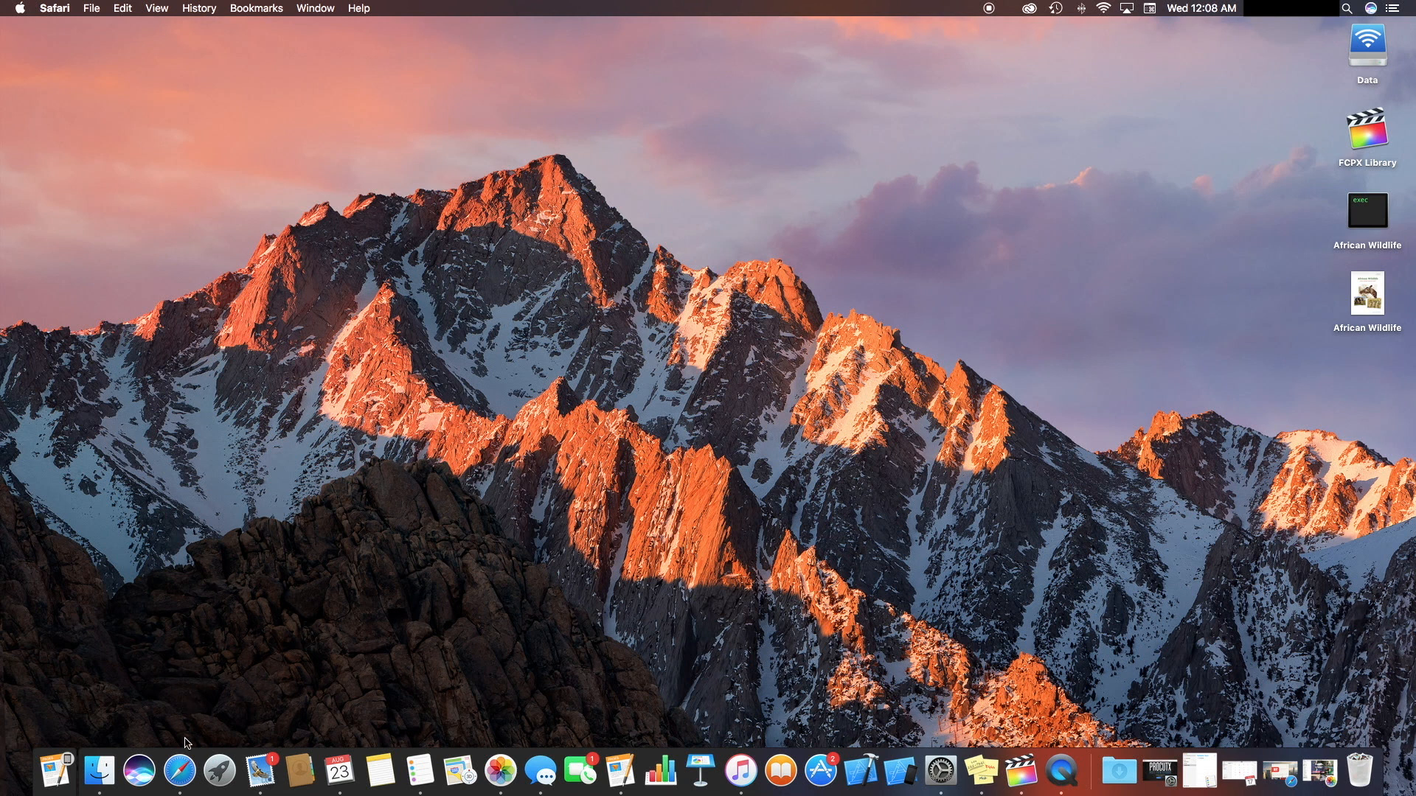
- Open a new Safari window showing the Favorites start page with Cmd+N
{"action": "key", "text": "super+n"}
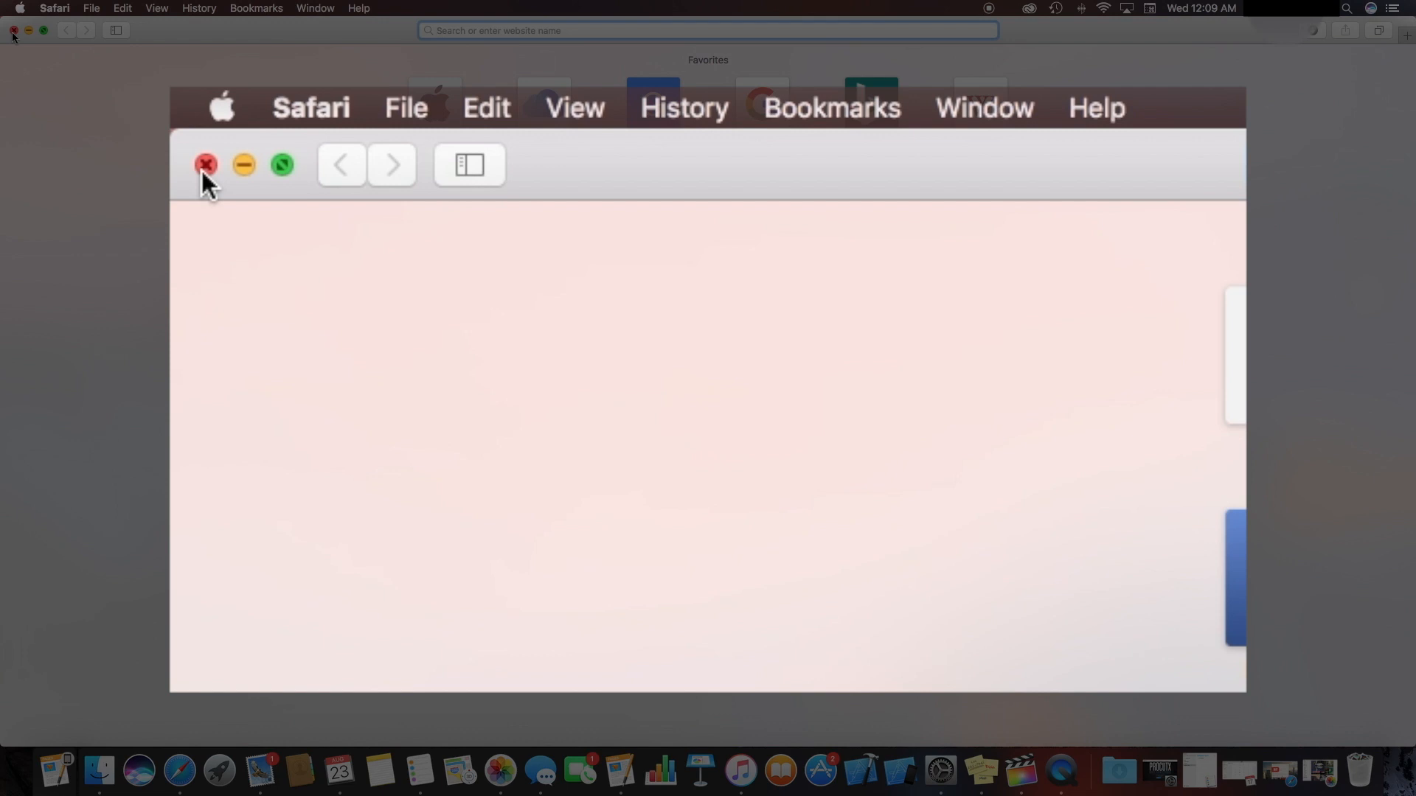
- Close the Favorites window with the red button, then glance at Safari's menu bar commands
{"action": "left_click", "coordinate": [13, 31]}
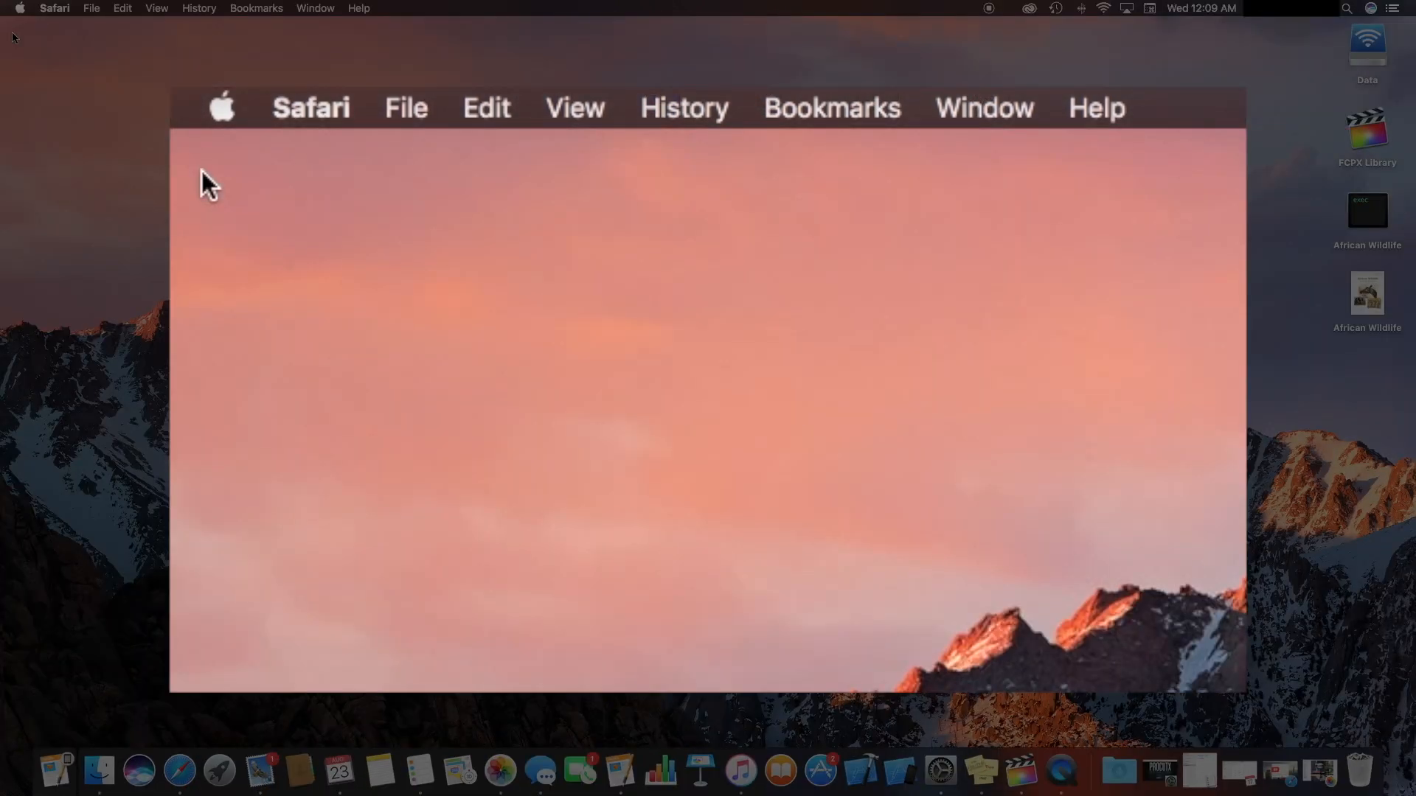
{"action": "left_click", "coordinate": [55, 8]}
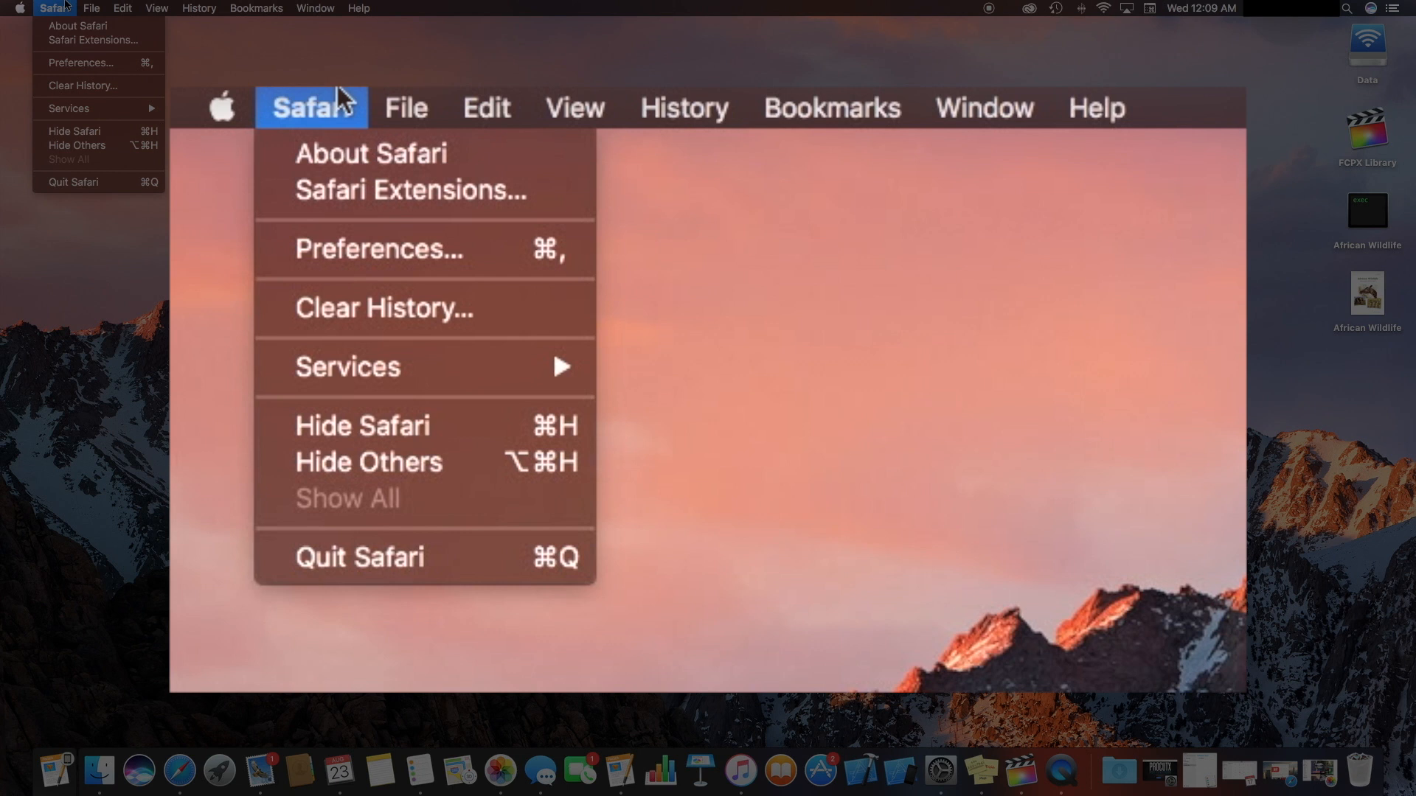
{"action": "left_click", "coordinate": [125, 334]}
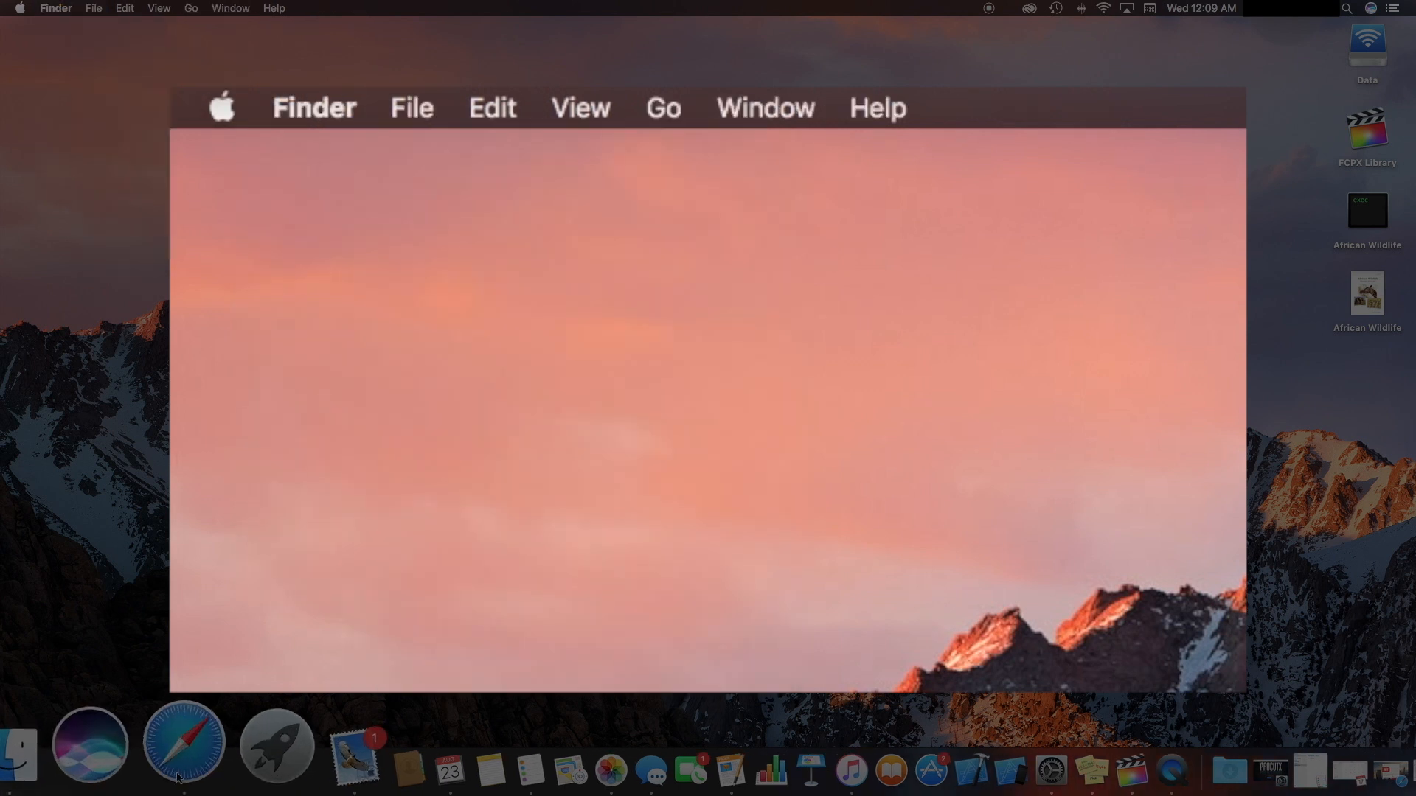
{"action": "left_click", "coordinate": [183, 743]}
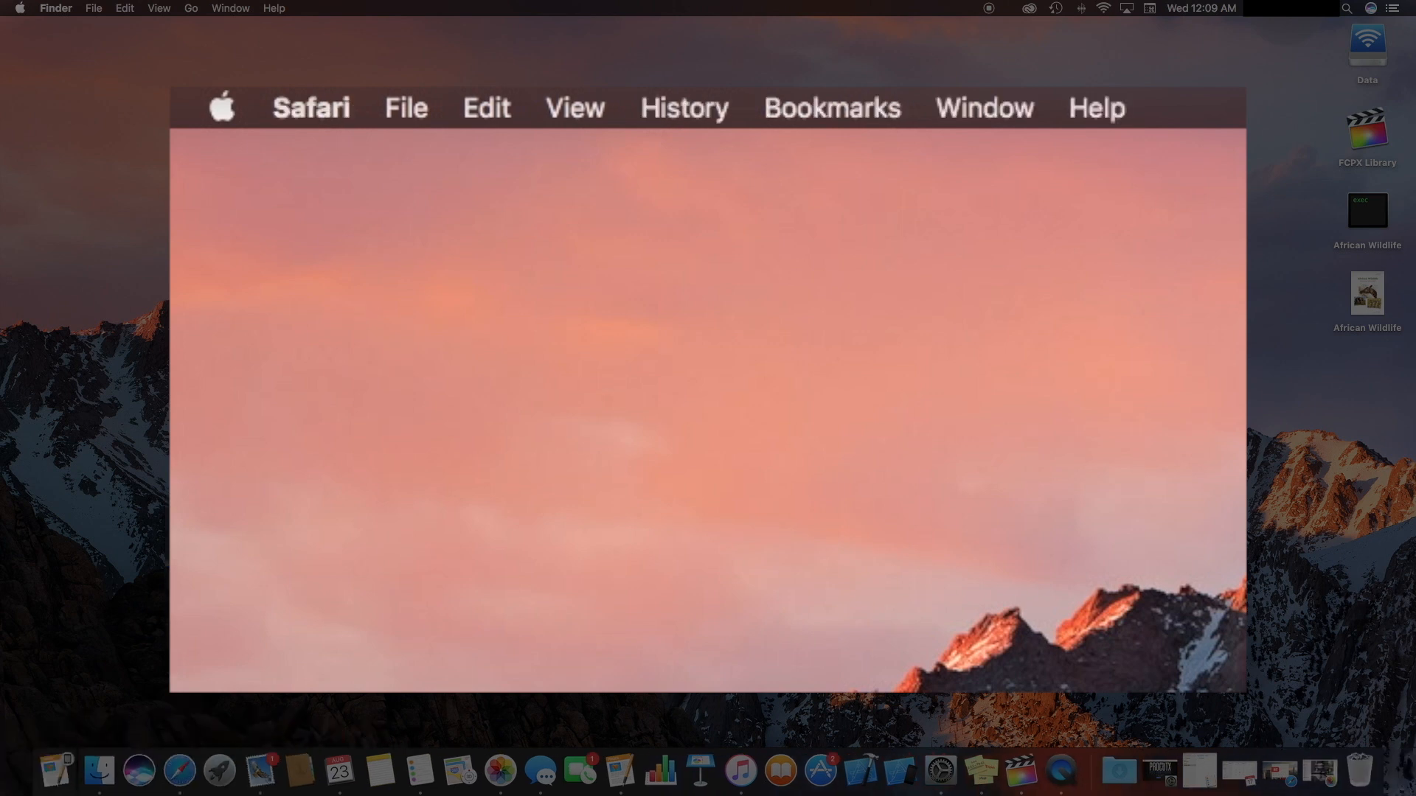
{"action": "left_click", "coordinate": [406, 107]}
{"action": "left_click", "coordinate": [430, 157]}
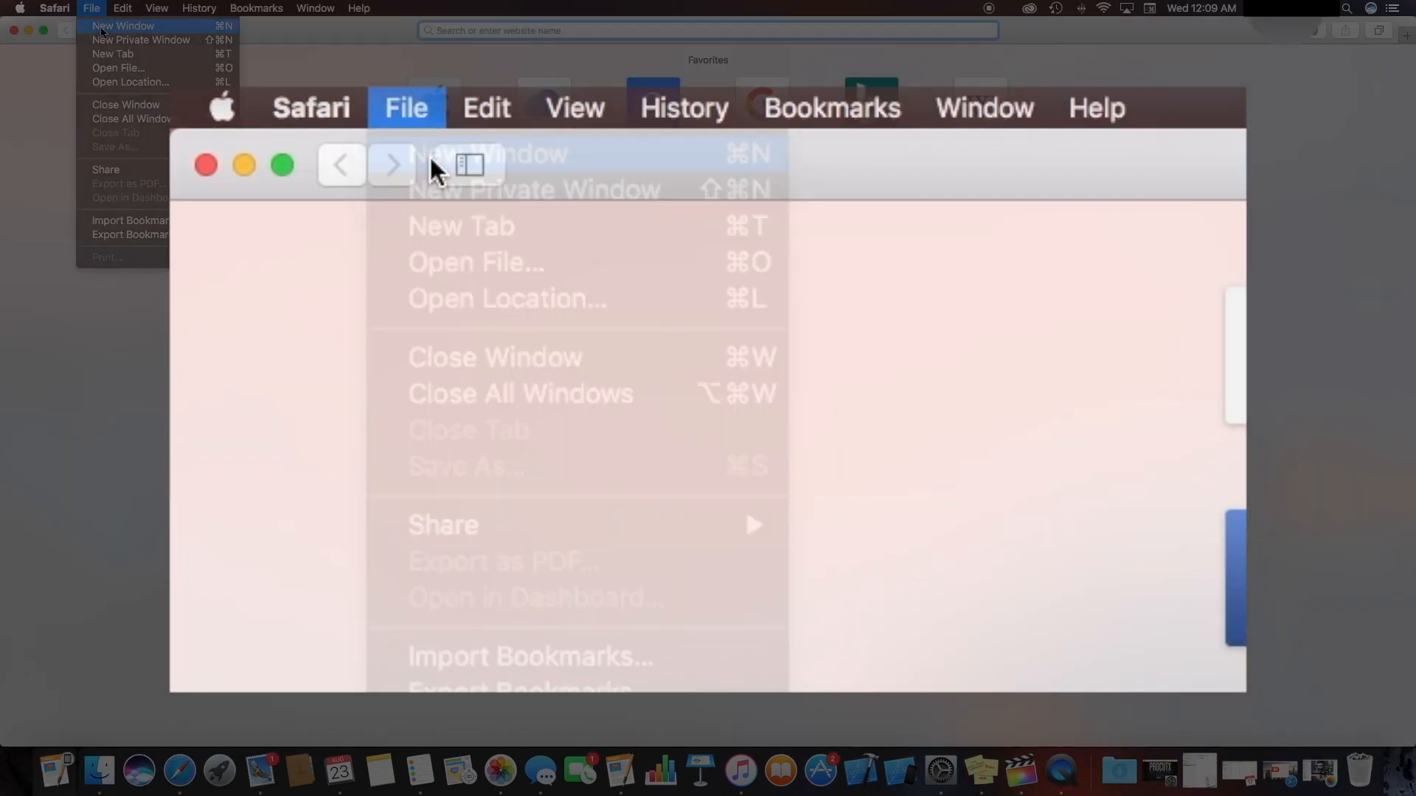
{"action": "left_click", "coordinate": [399, 105]}
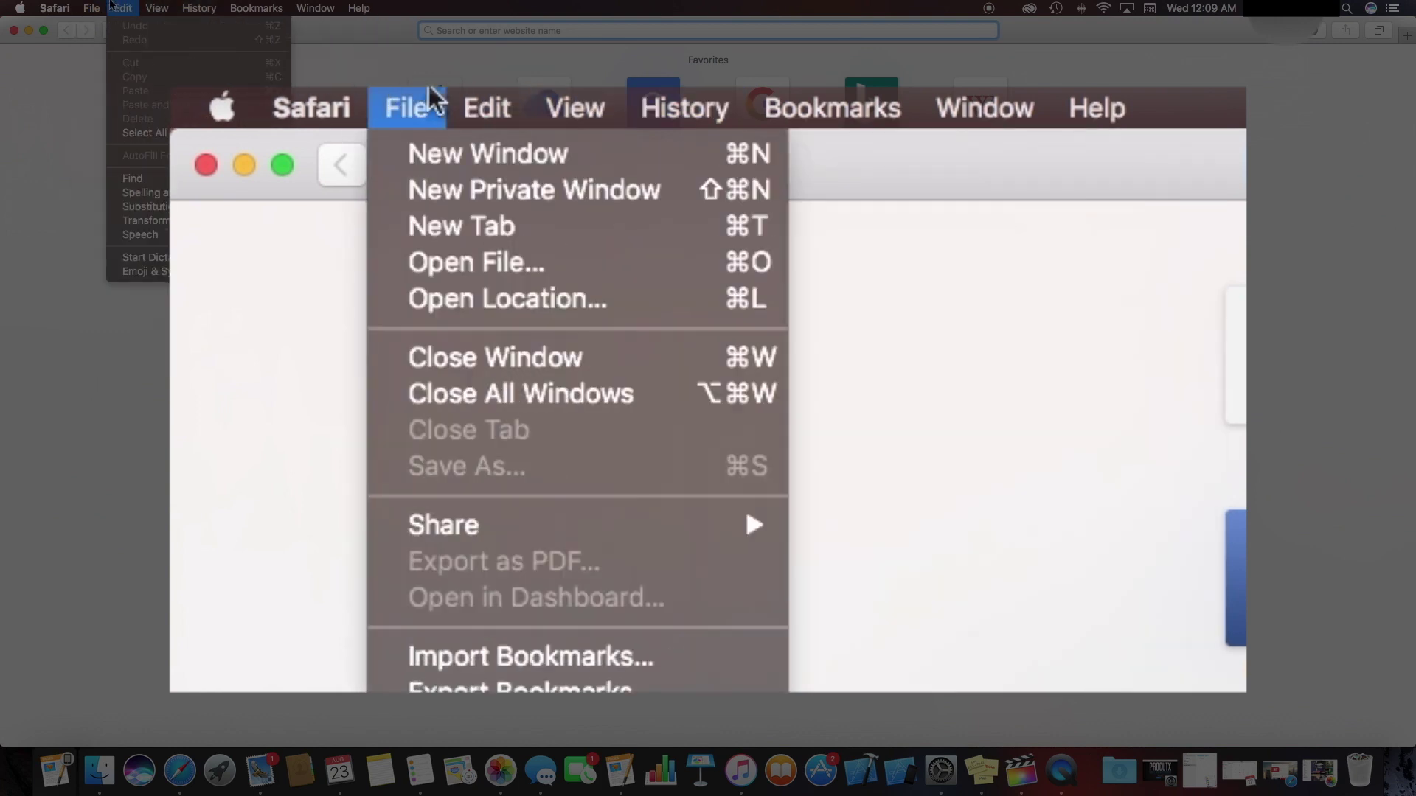
{"action": "left_click", "coordinate": [427, 101]}
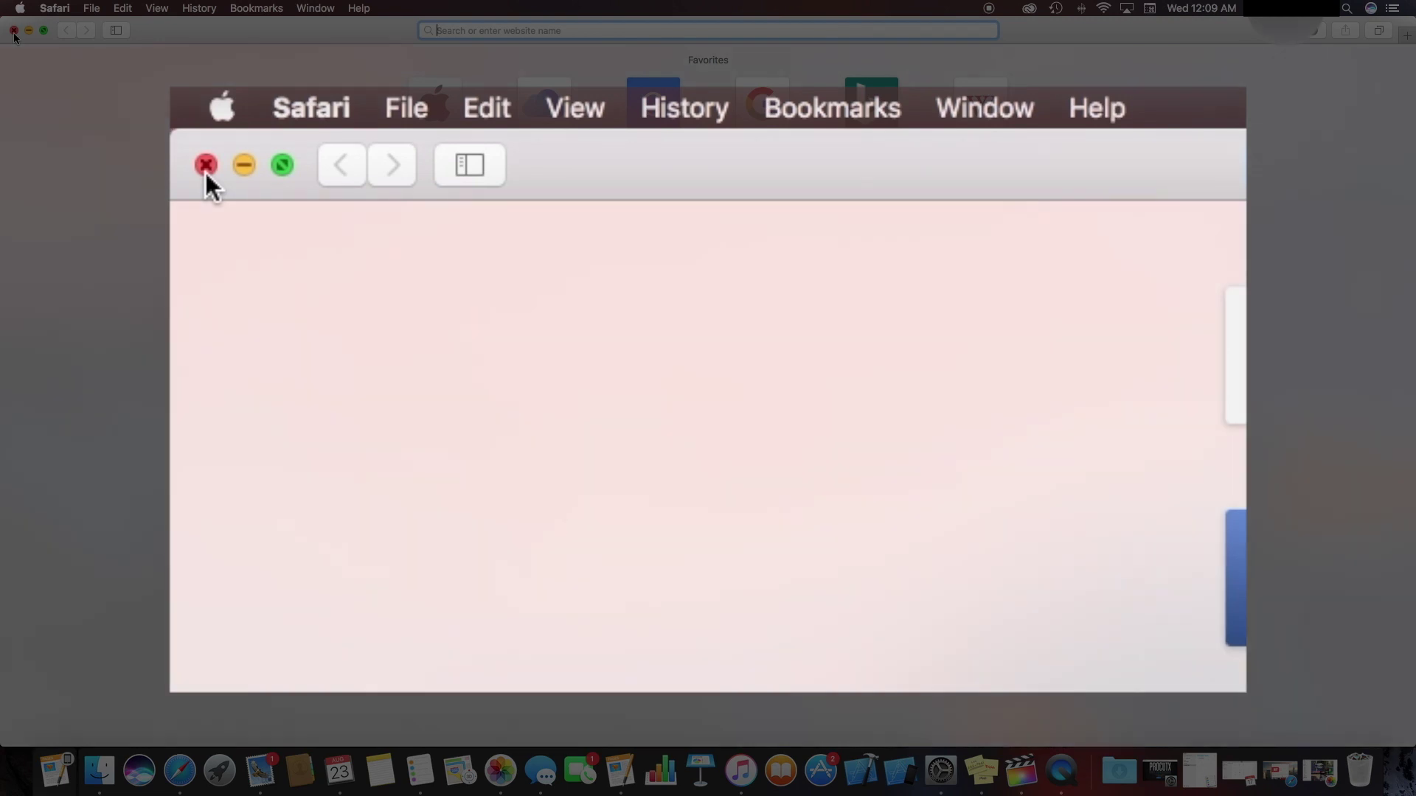
{"action": "left_click", "coordinate": [204, 169]}
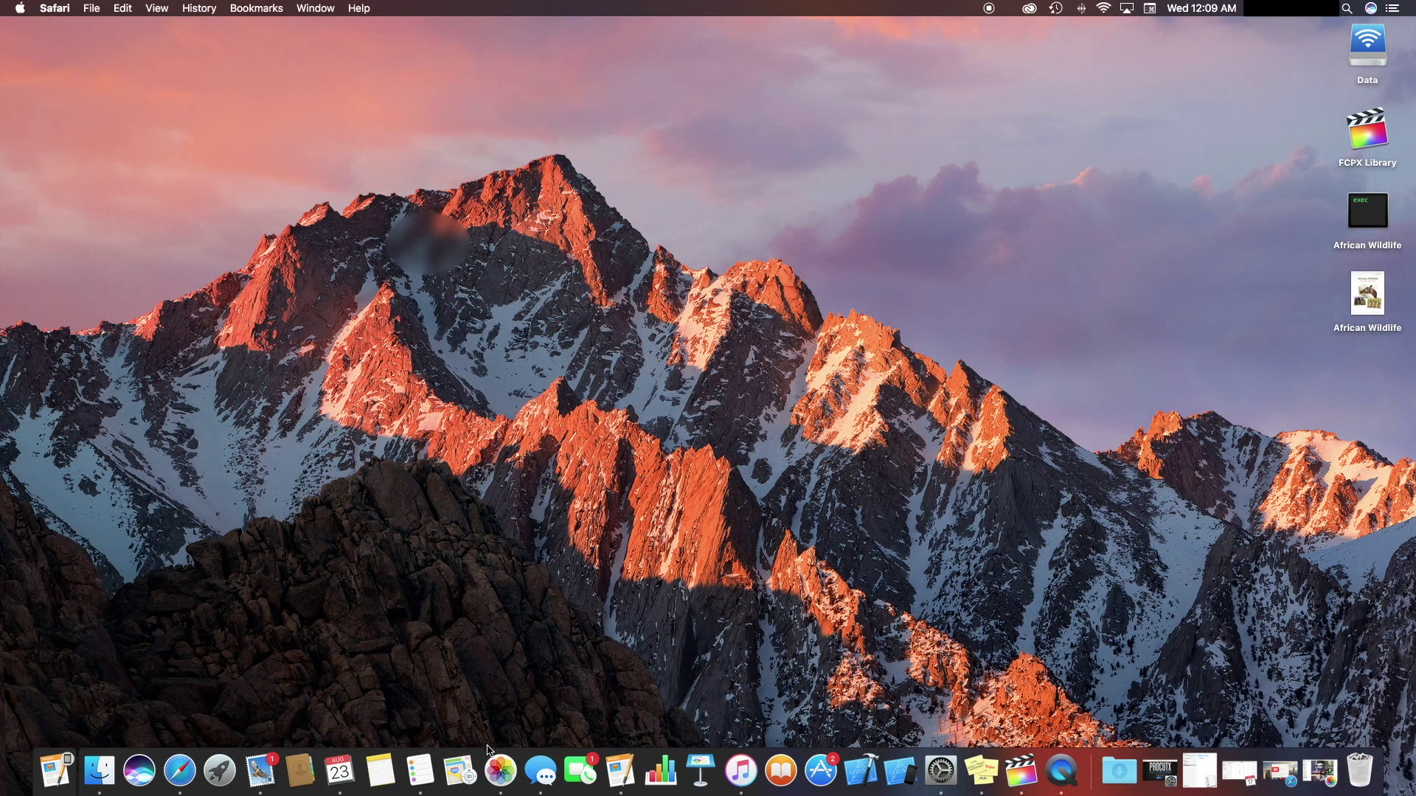
{"action": "left_click", "coordinate": [501, 770]}
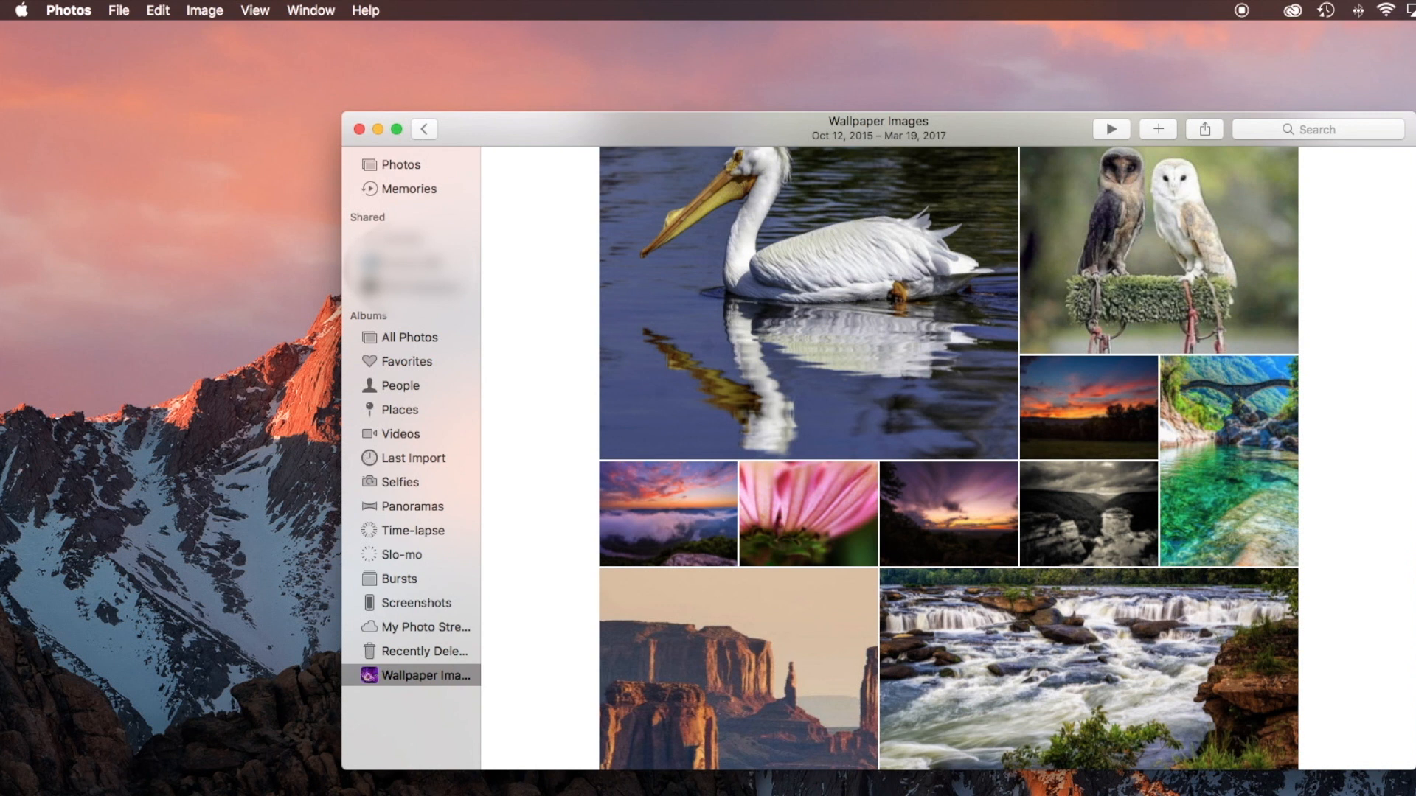
- Close the Wallpaper Images album window with its red close button
{"action": "left_click", "coordinate": [359, 129]}
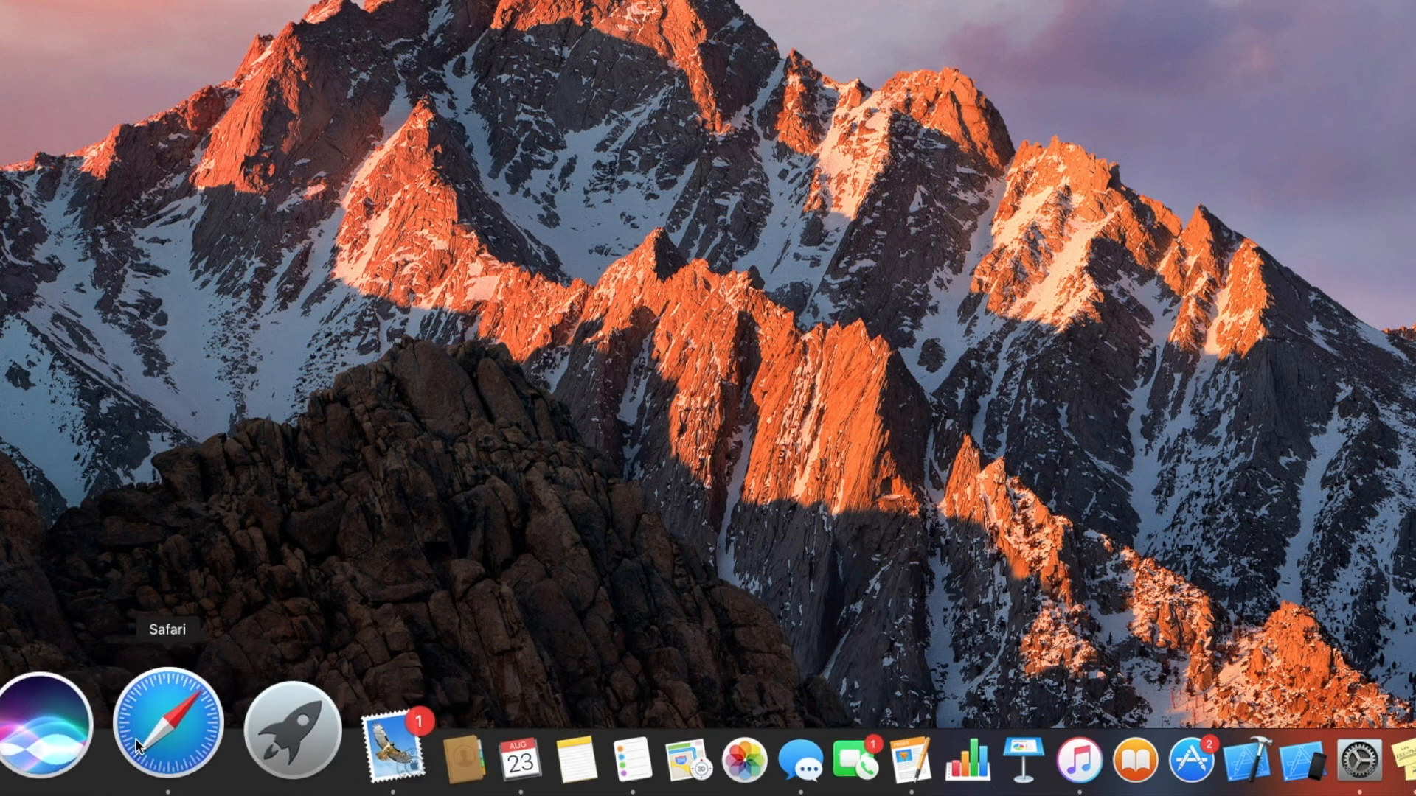
- Bring up the Reliable Tech page from the Dock, minimise it with the yellow button, then restore it
{"action": "left_click", "coordinate": [136, 738]}
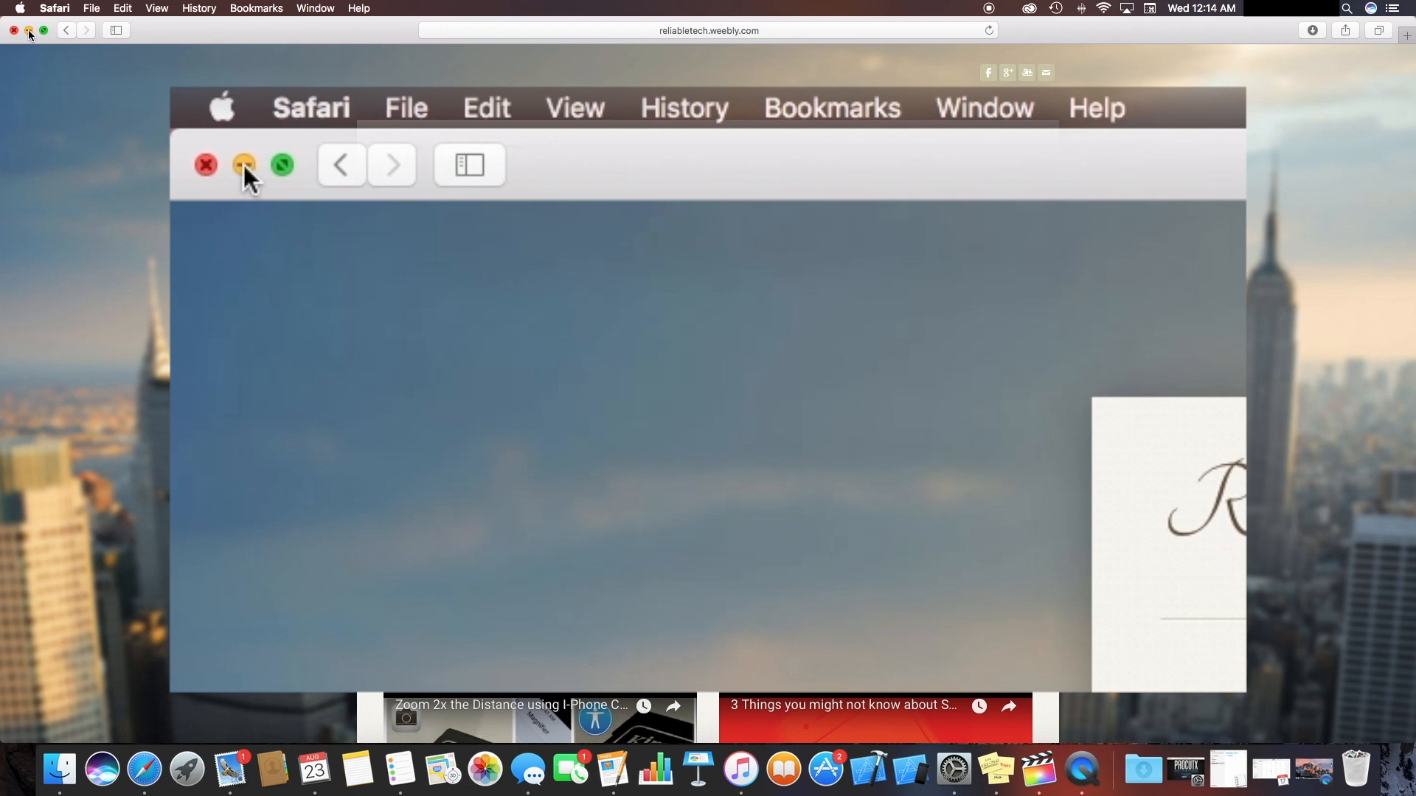
{"action": "left_click", "coordinate": [28, 30]}
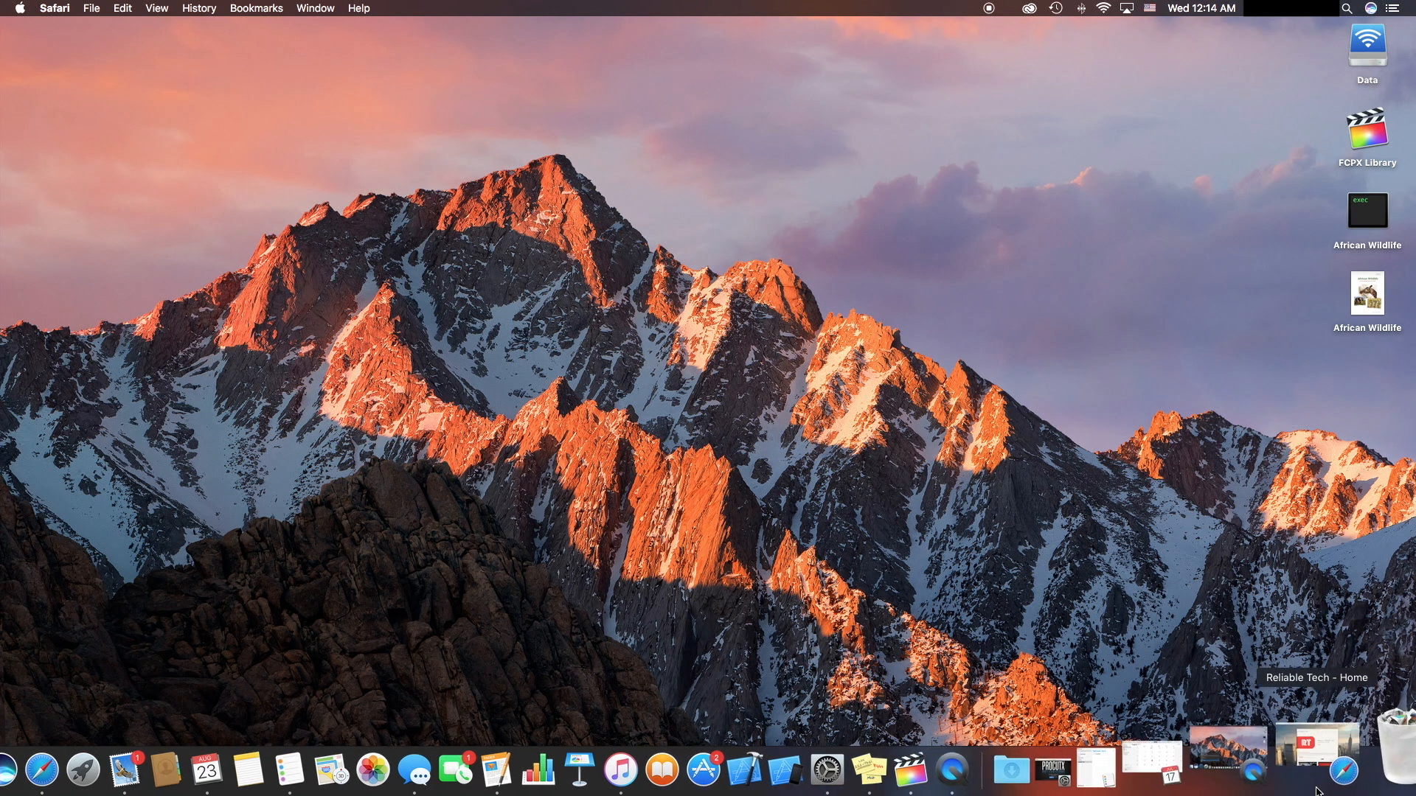
{"action": "left_click", "coordinate": [1316, 752]}
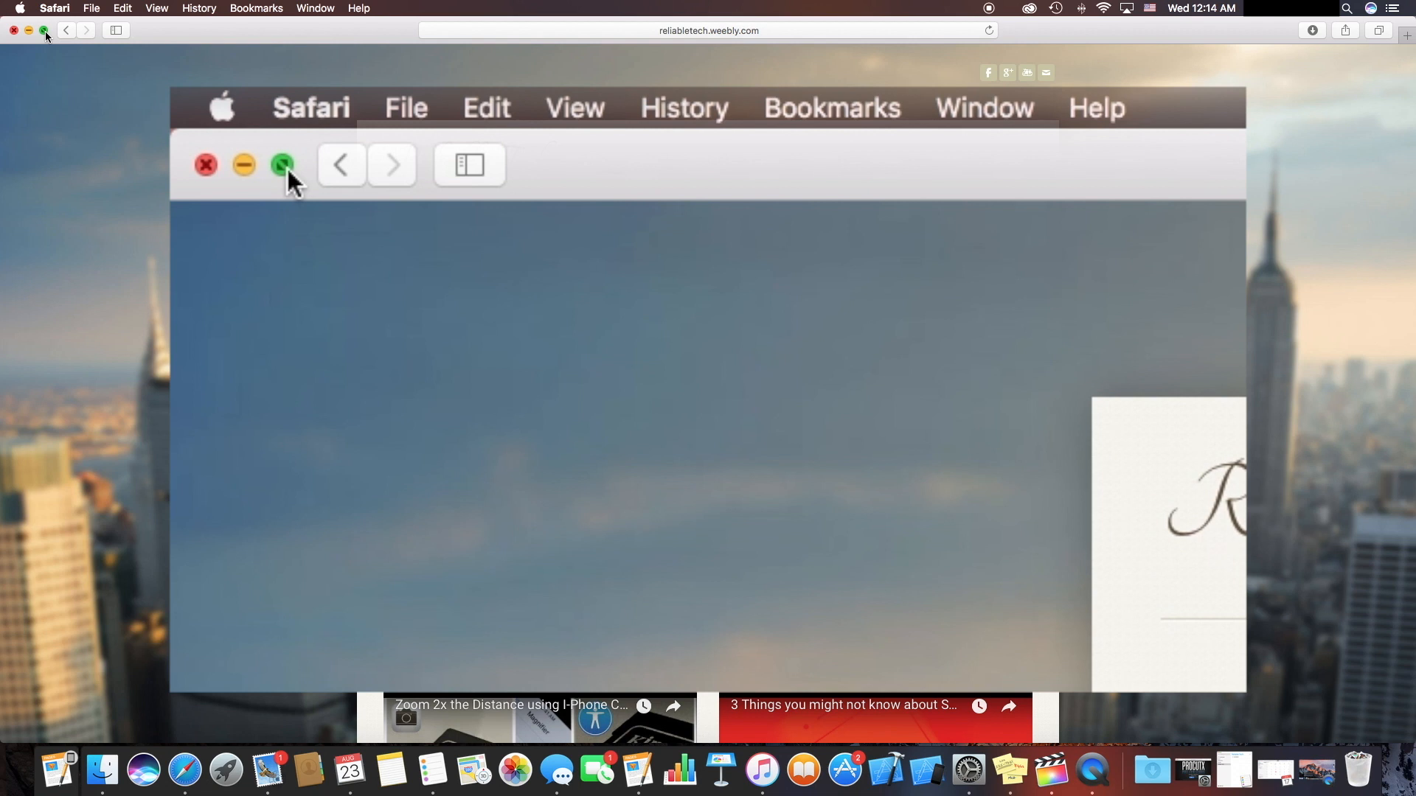
- Toggle the Reliable Tech page into and out of full screen twice with the green button
{"action": "left_click", "coordinate": [45, 31]}
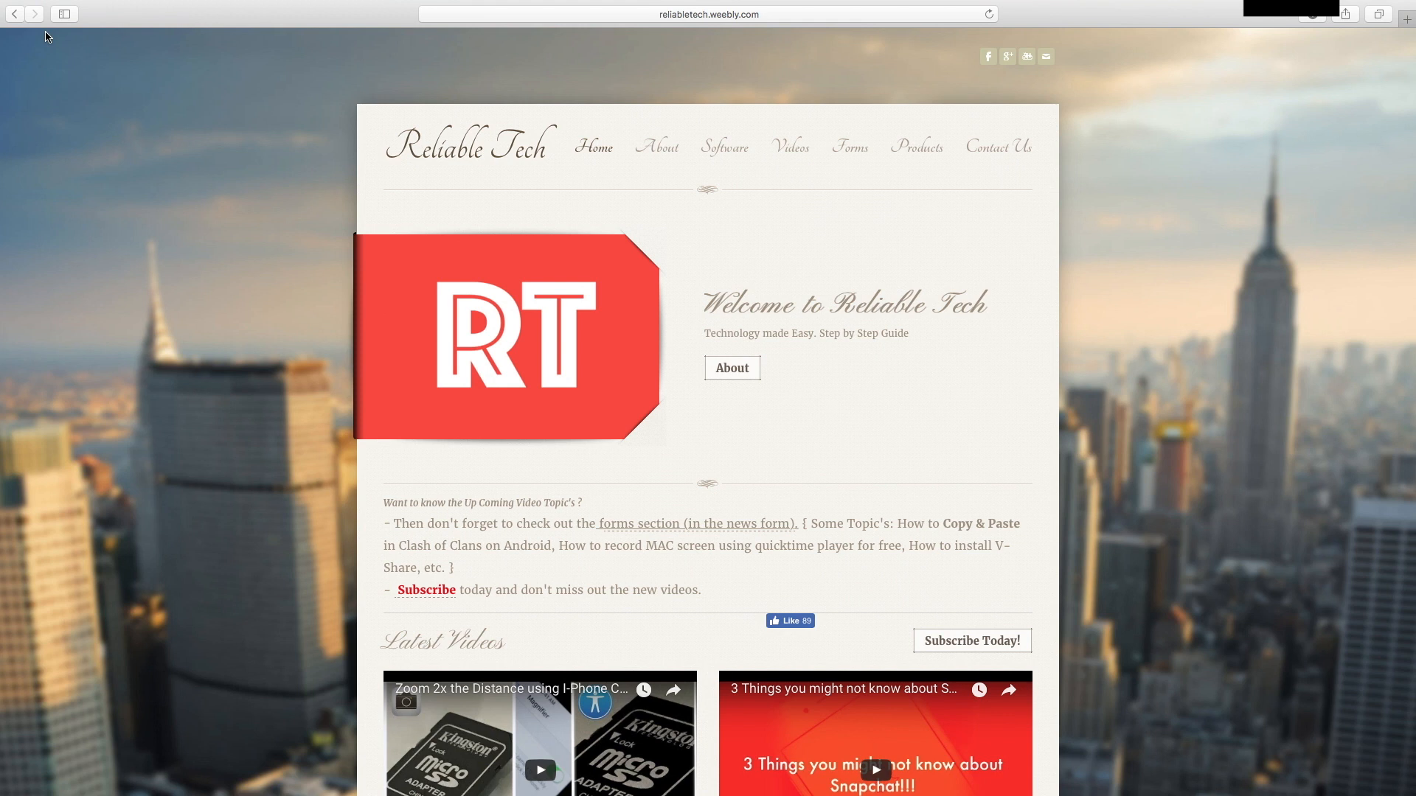
{"action": "left_click", "coordinate": [45, 37]}
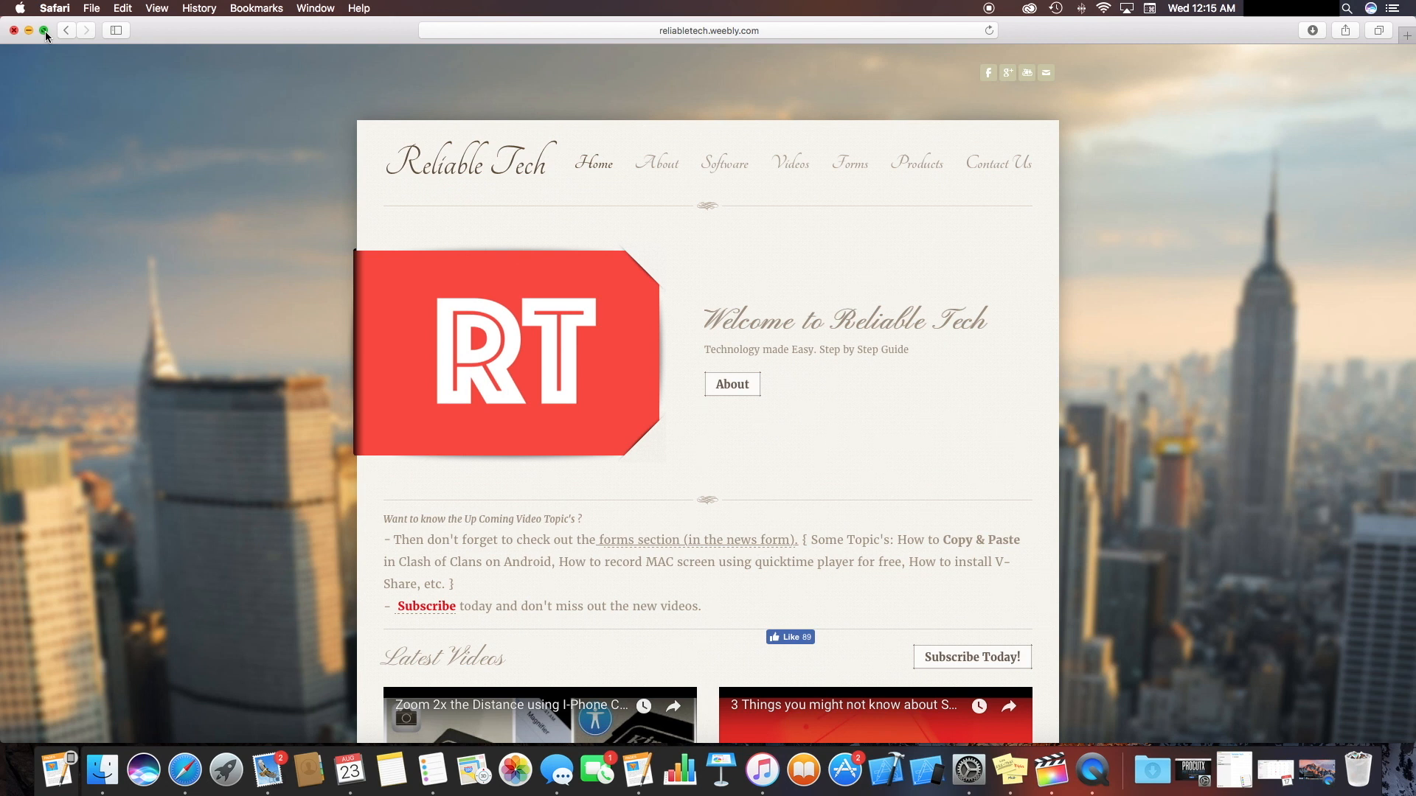
{"action": "mouse_move", "coordinate": [18, 5]}
{"action": "left_click", "coordinate": [45, 32]}
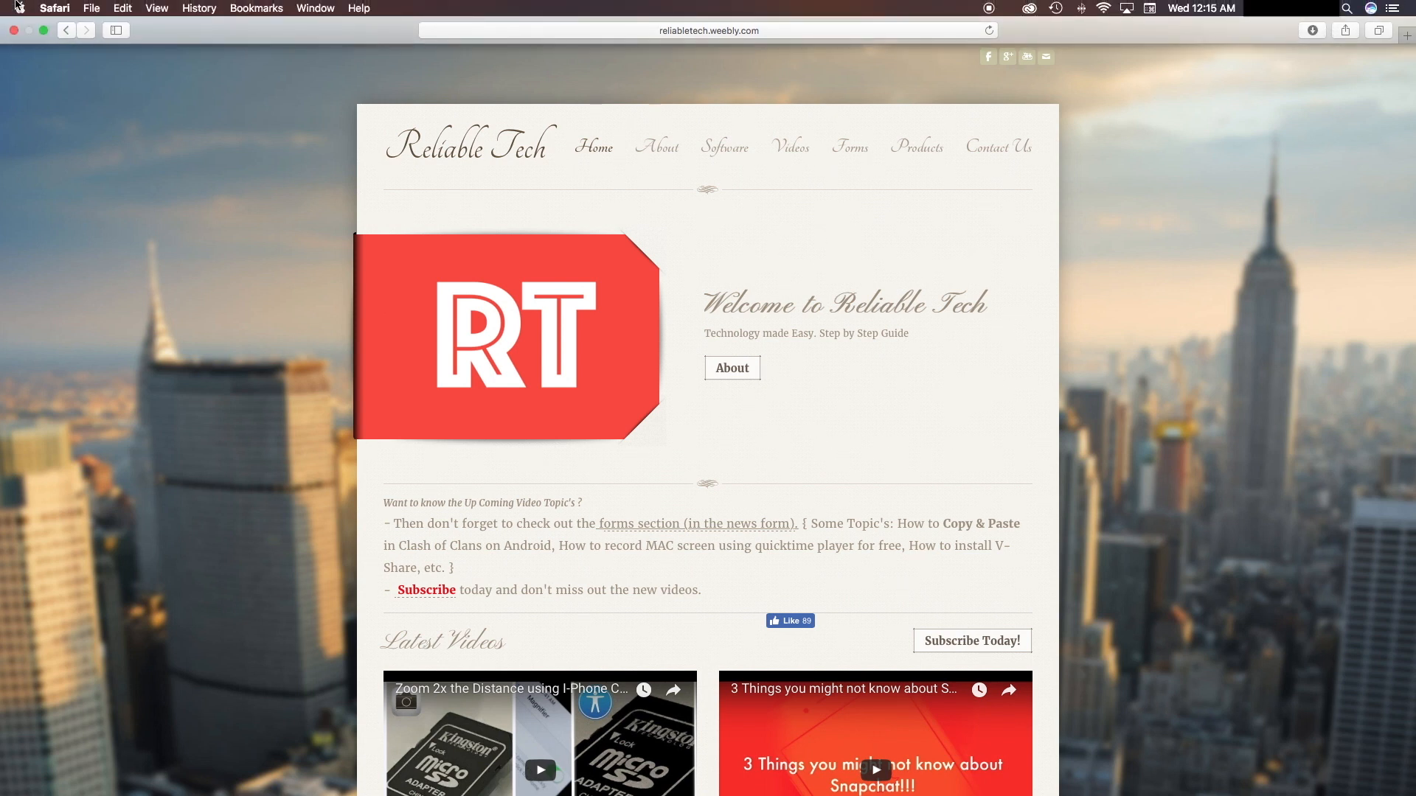
{"action": "left_click", "coordinate": [44, 31]}
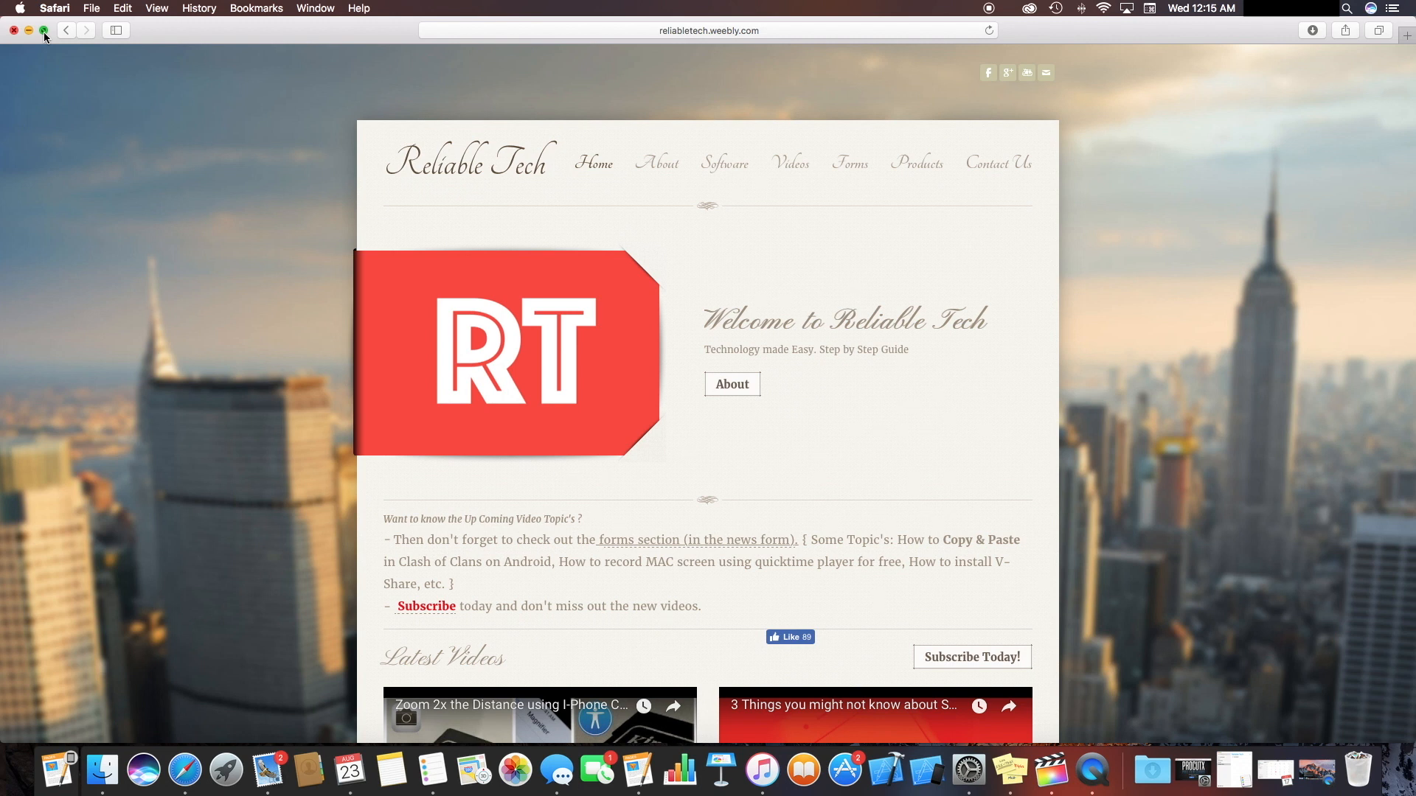
- Bring the August 2017 Calendar window to the front and reach for its green button
{"action": "left_click", "coordinate": [45, 31]}
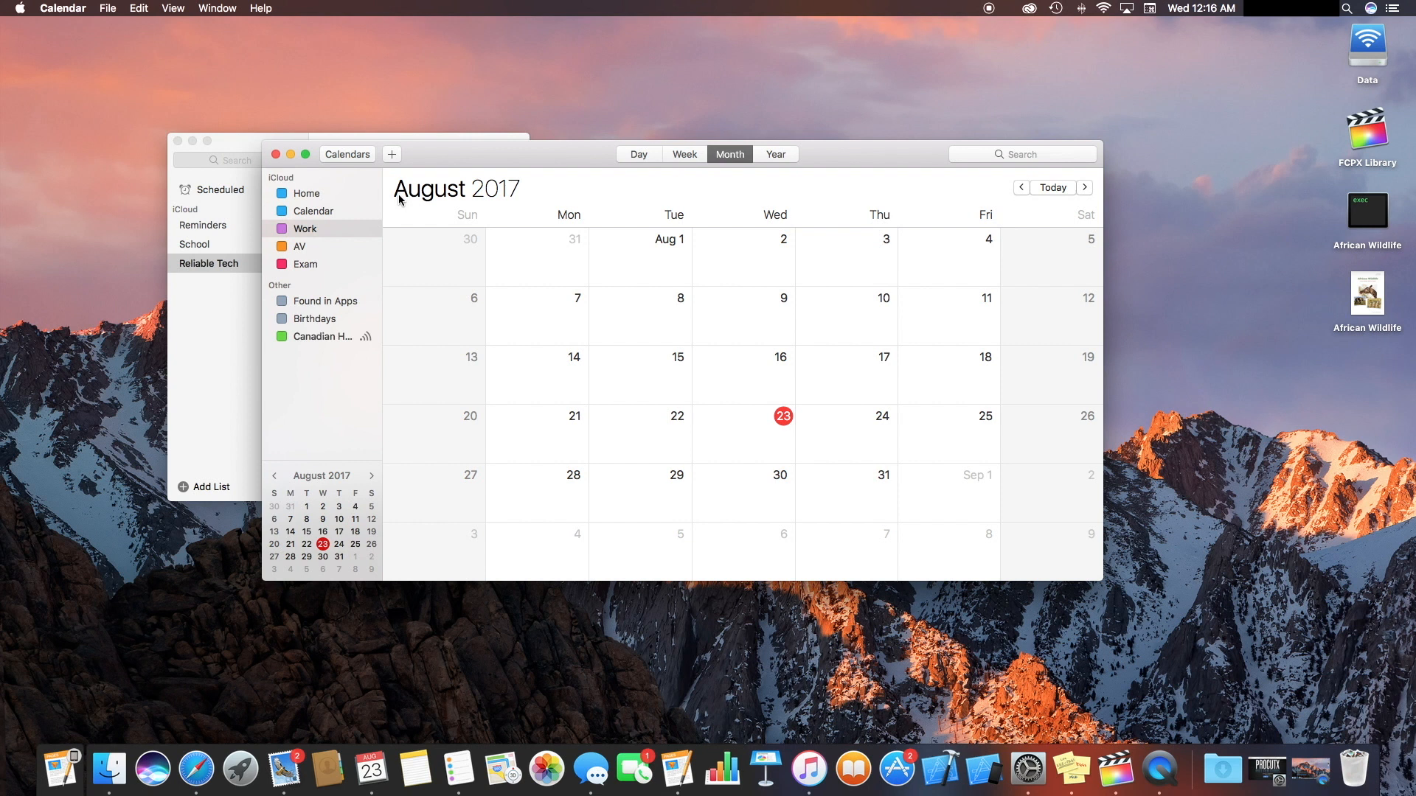
{"action": "left_click", "coordinate": [306, 154]}
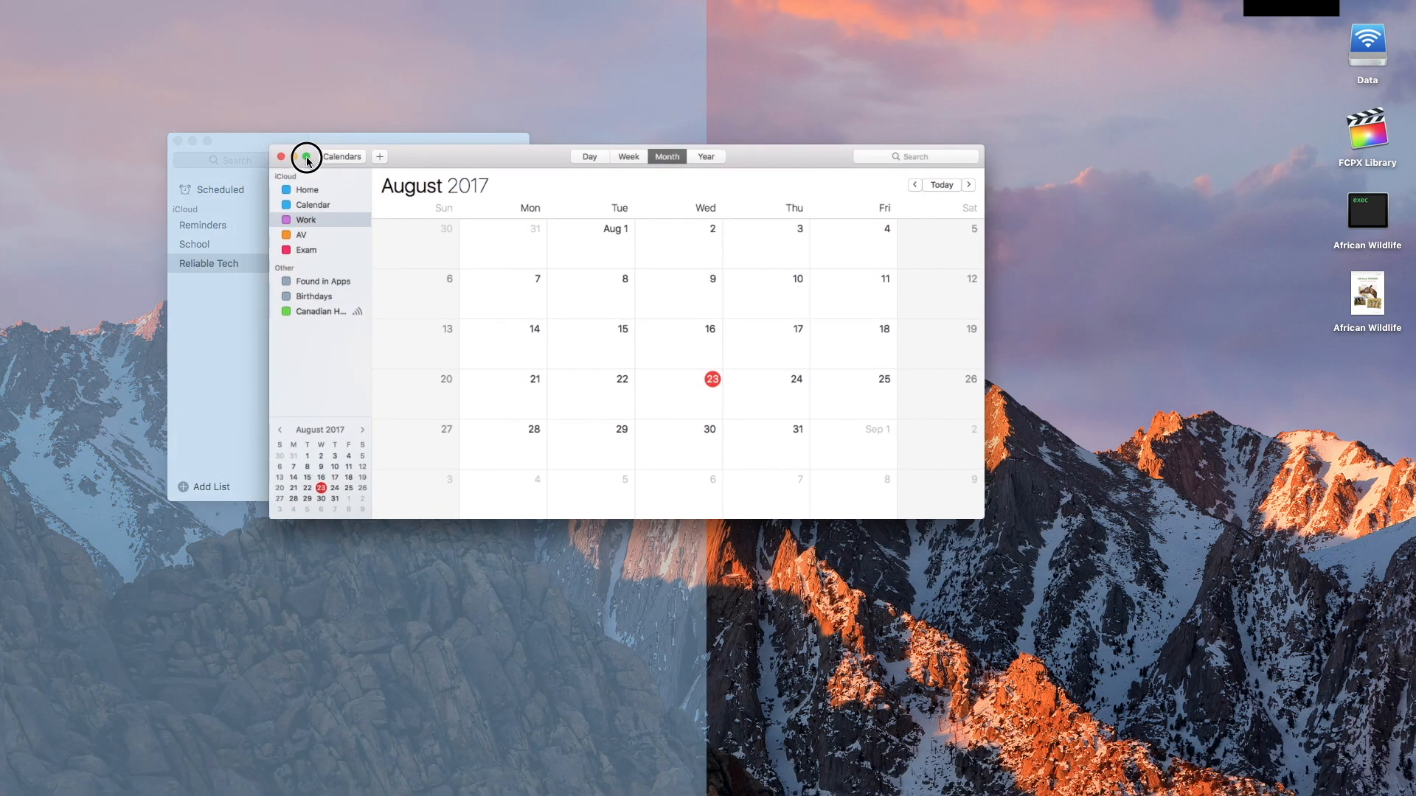
- Drag the Calendar window to tile it into the left half of Split View, with Reminders chosen for the right
{"action": "mouse_move", "coordinate": [306, 155]}
{"action": "left_mouse_down"}
{"action": "mouse_move", "coordinate": [760, 317]}
{"action": "mouse_move", "coordinate": [5, 312]}
{"action": "mouse_move", "coordinate": [23, 327]}
{"action": "left_mouse_up"}
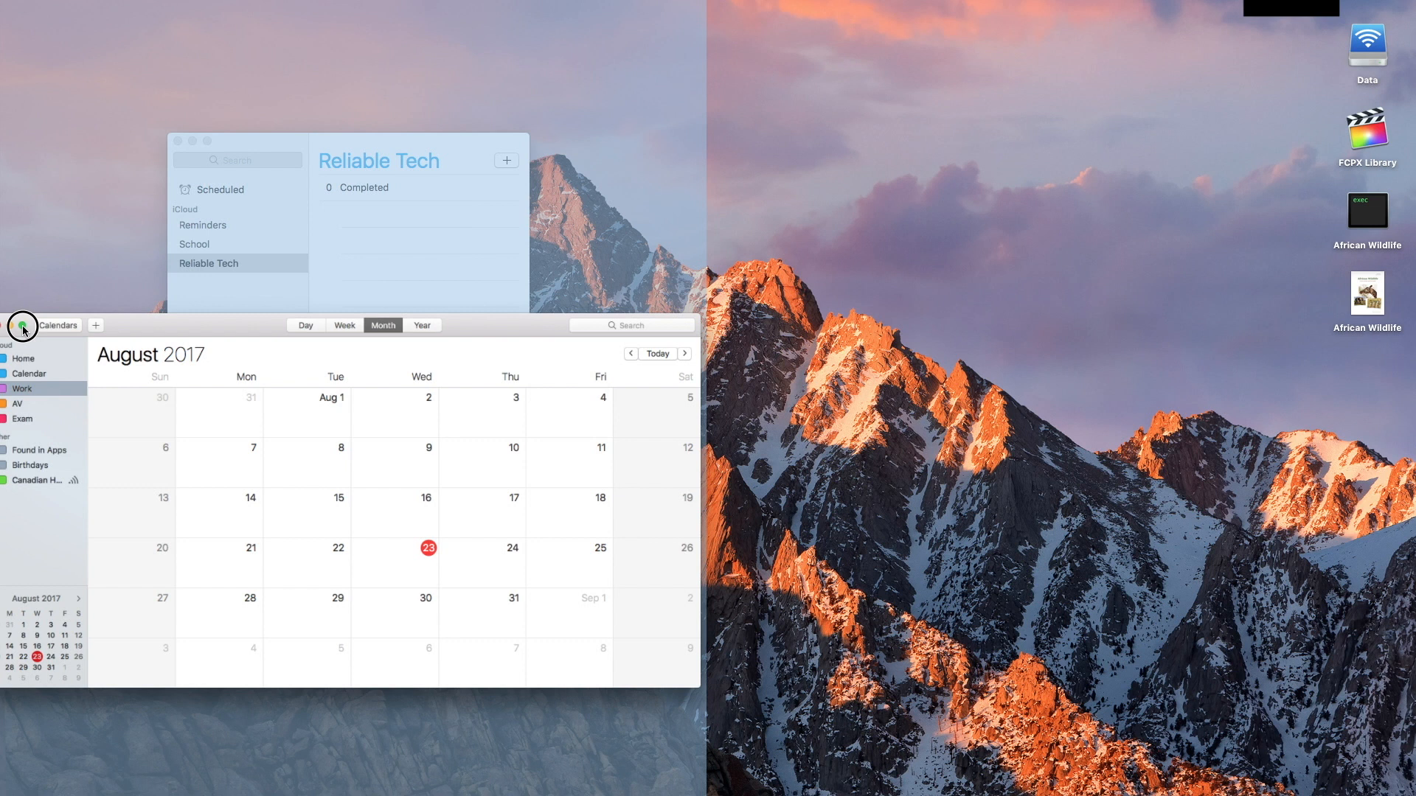
{"action": "mouse_move", "coordinate": [23, 327]}
{"action": "left_mouse_down"}
{"action": "mouse_move", "coordinate": [828, 95]}
{"action": "mouse_move", "coordinate": [252, 239]}
{"action": "left_mouse_up"}
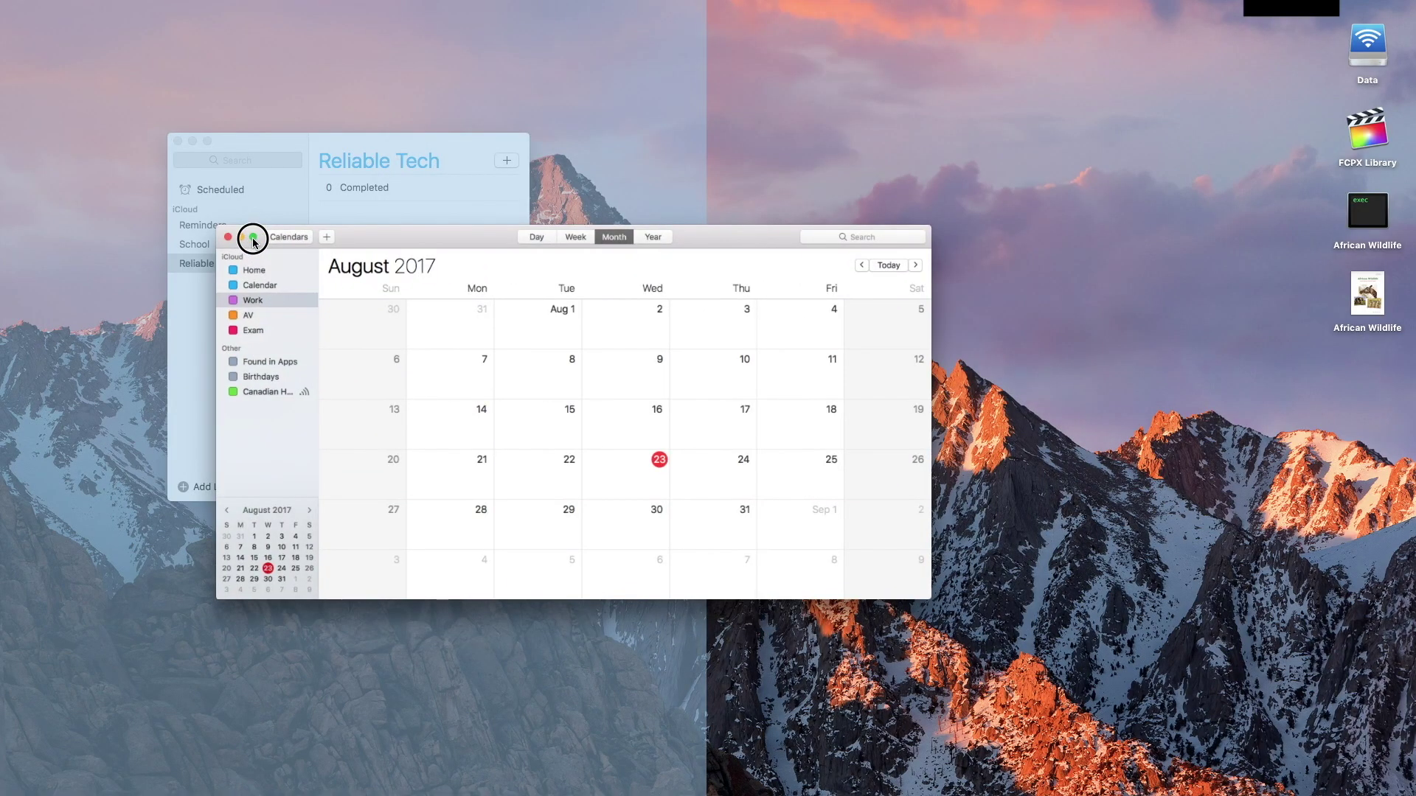
{"action": "left_click", "coordinate": [253, 240]}
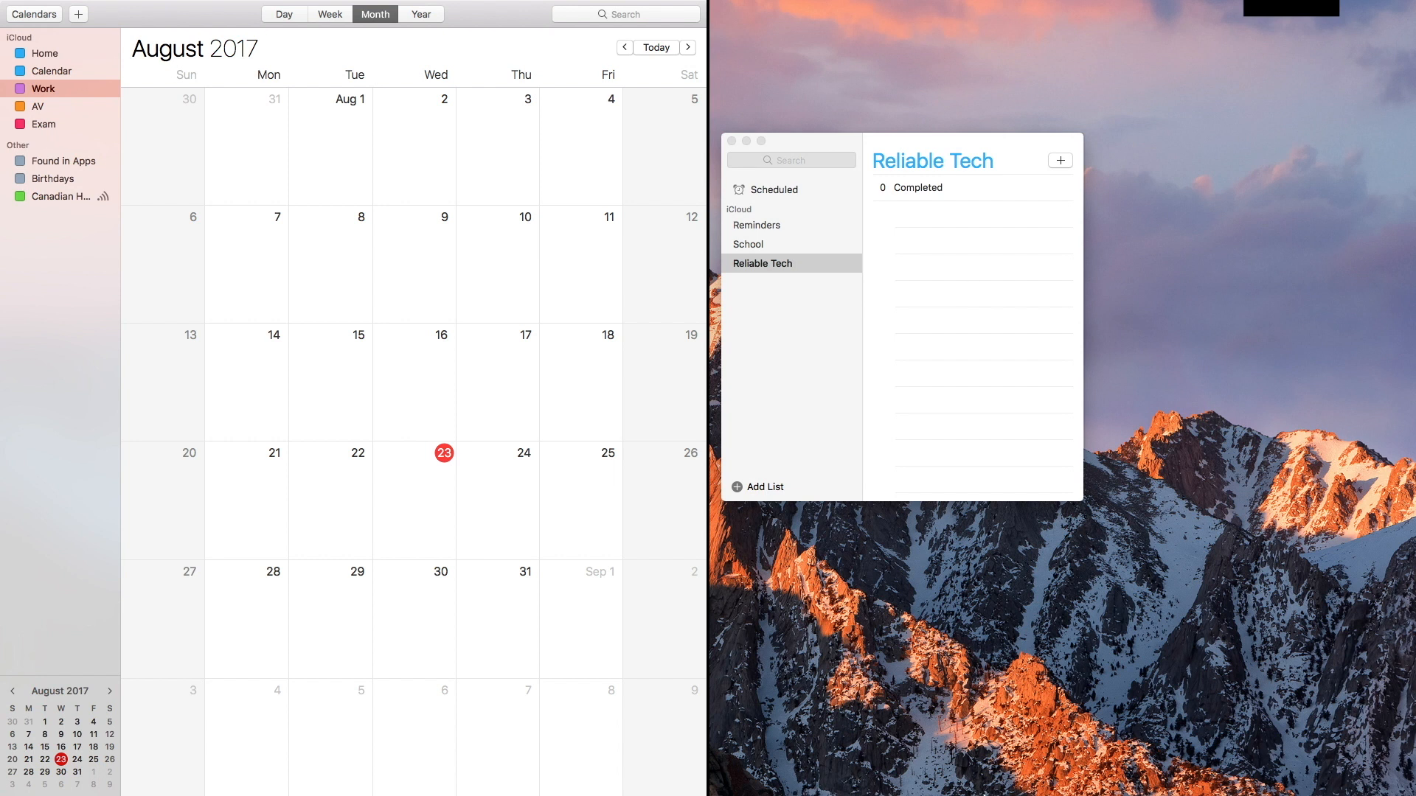
{"action": "left_click", "coordinate": [941, 273]}
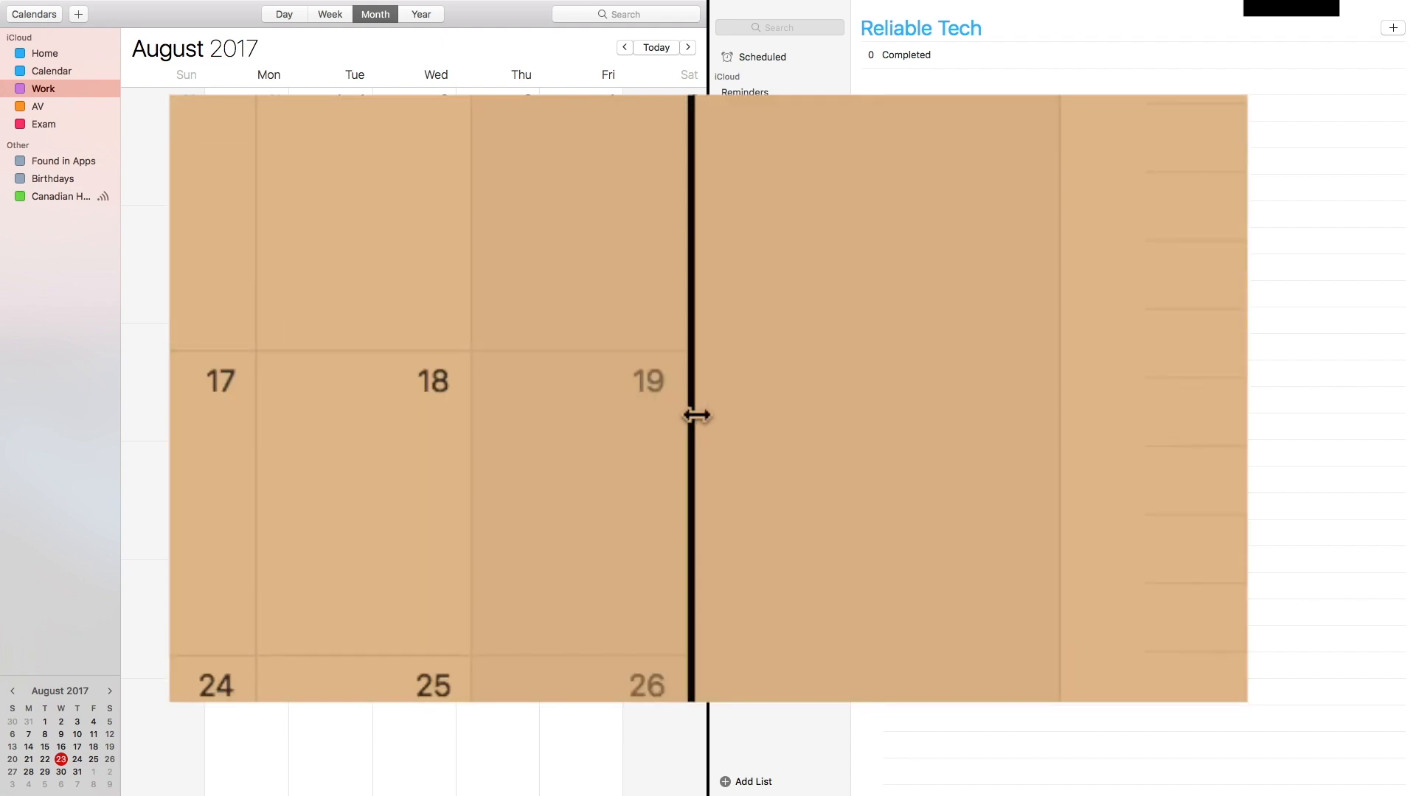
- Drag the Split View divider right, then back left so the Reminders side is the wider one
{"action": "left_click_drag", "start_coordinate": [698, 416], "coordinate": [1070, 363]}
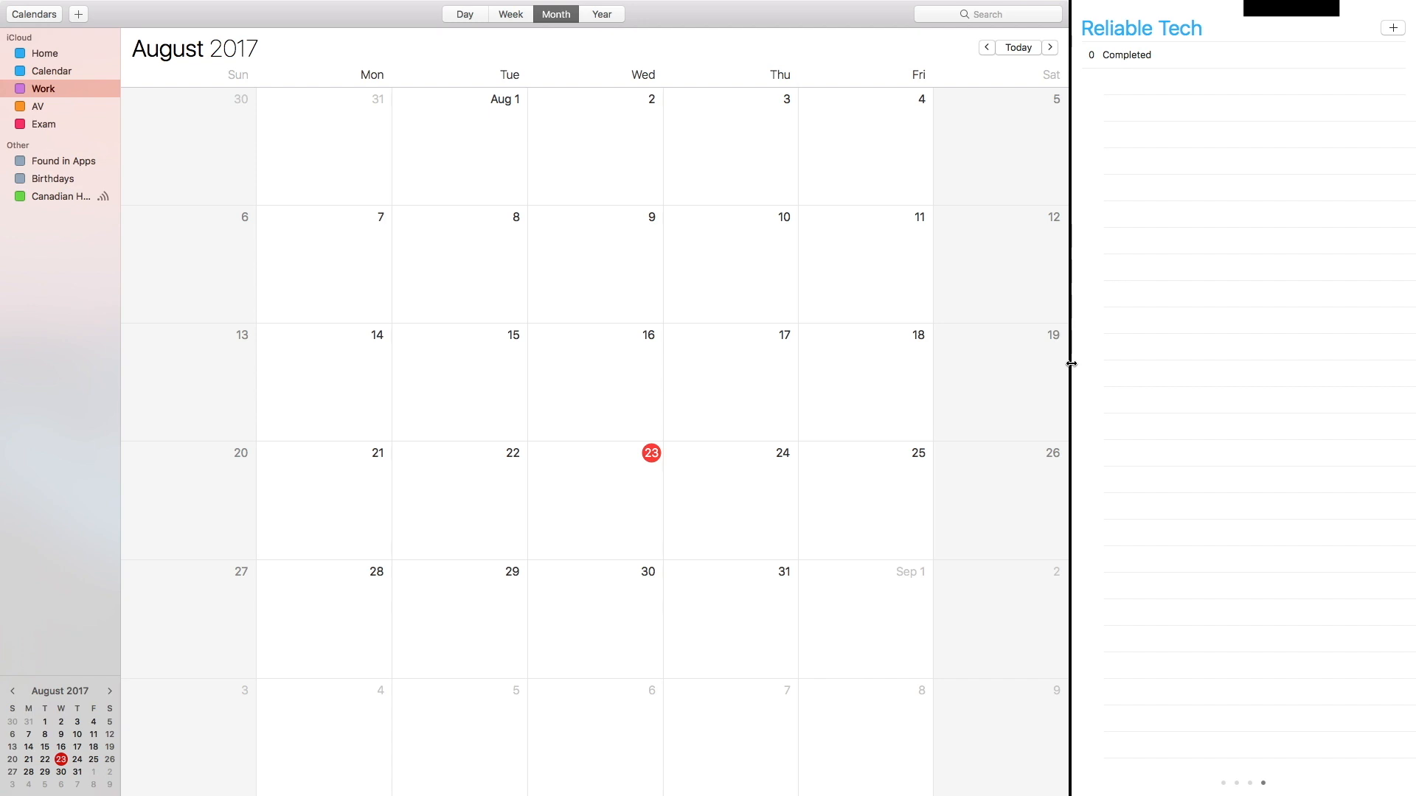
{"action": "left_click_drag", "start_coordinate": [1071, 364], "coordinate": [498, 367]}
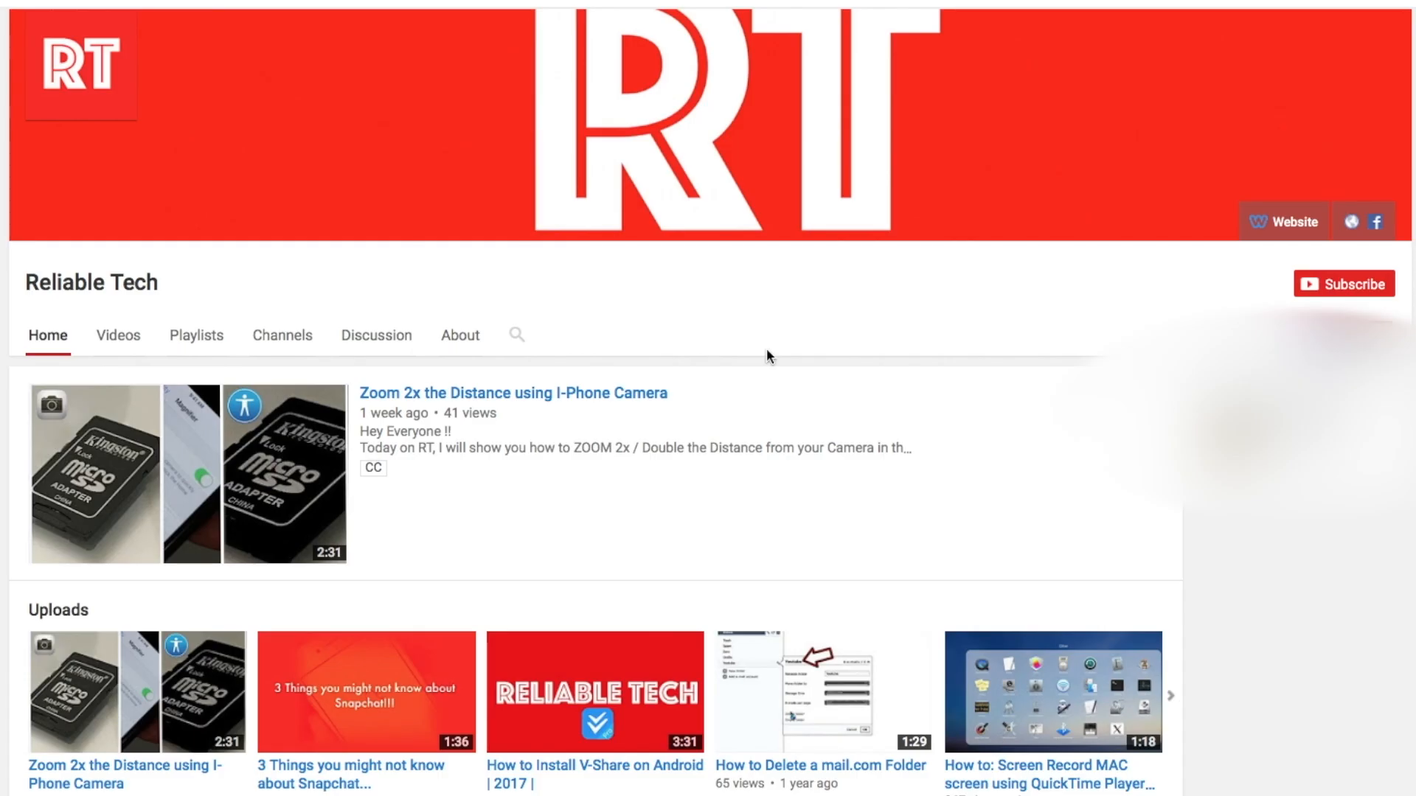
- Subscribe to the Reliable Tech channel and tick 'Send me all notifications for this channel'
{"action": "left_click", "coordinate": [1338, 285]}
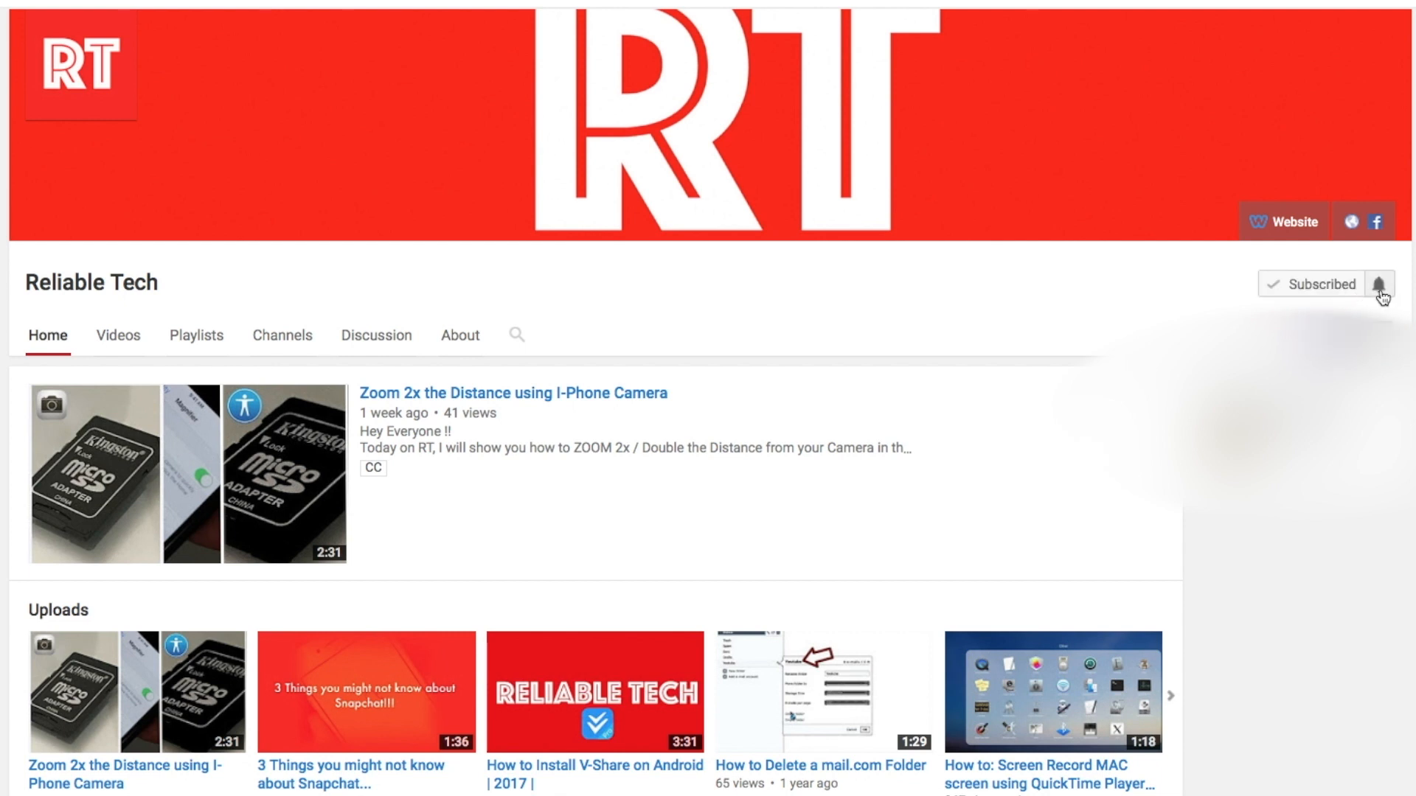
{"action": "left_click", "coordinate": [1380, 285]}
{"action": "left_click", "coordinate": [410, 405]}
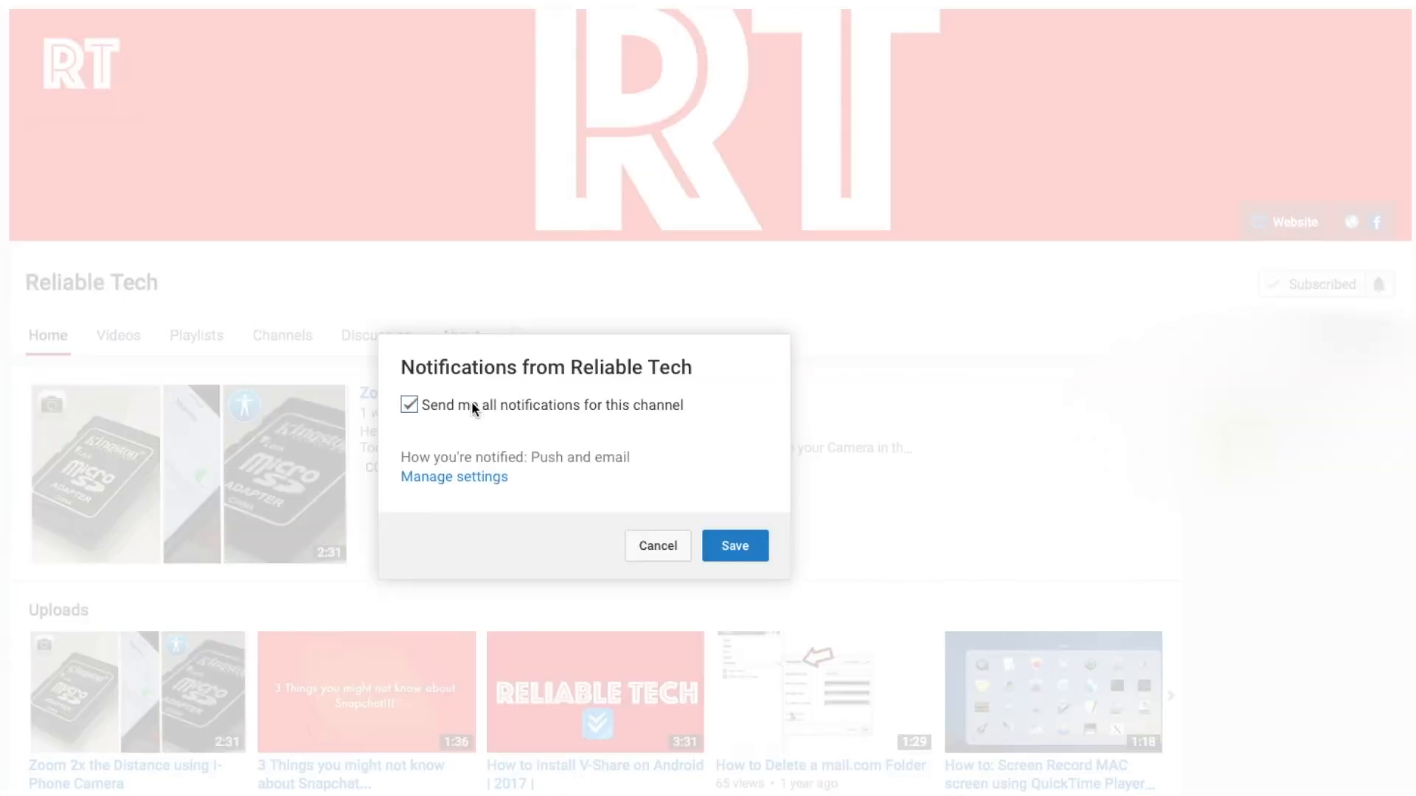